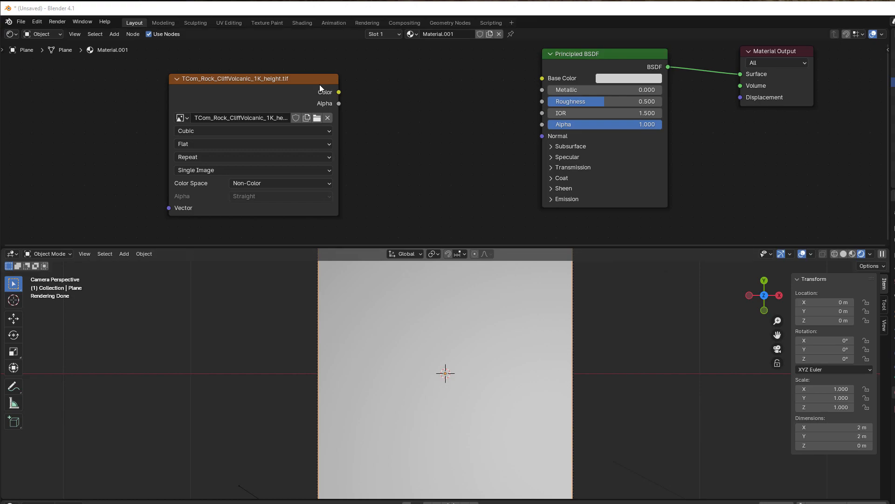
- Widen the height image texture node and add a Bump node between it and the Principled BSDF
scroll(280, 83, up, 1)
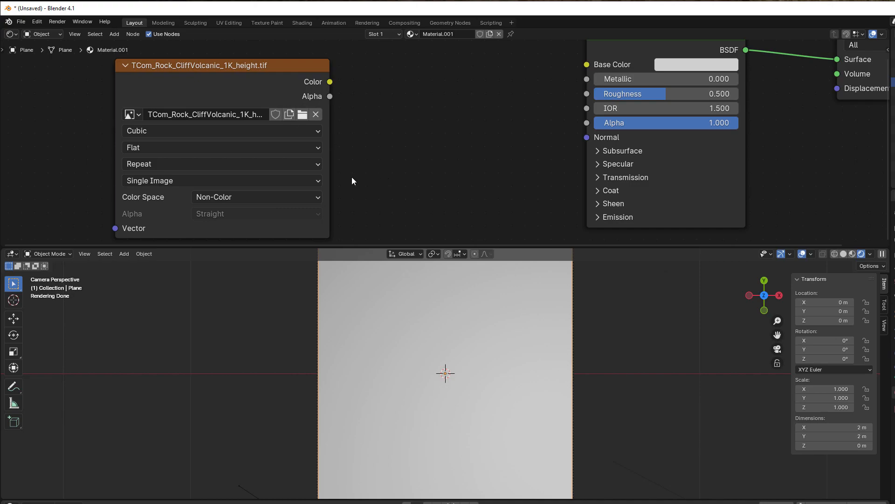
drag(329, 174, 356, 175)
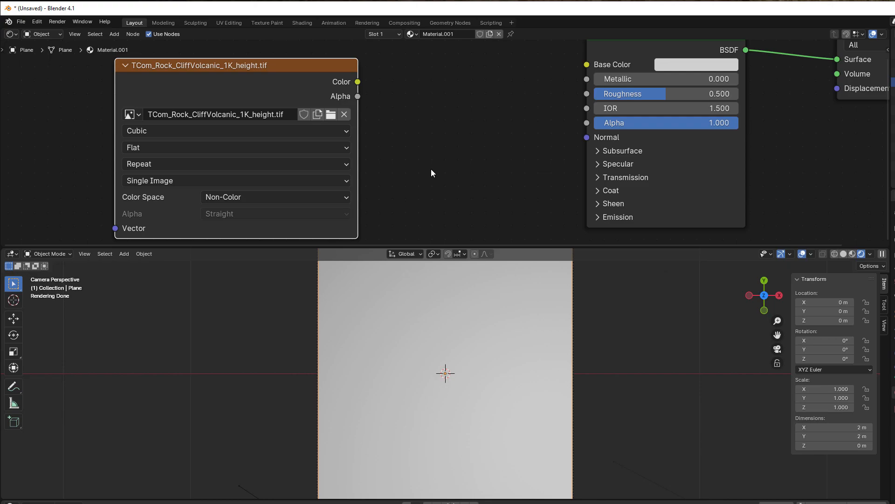
click(433, 143)
key(shift+a)
mouse_move(434, 143)
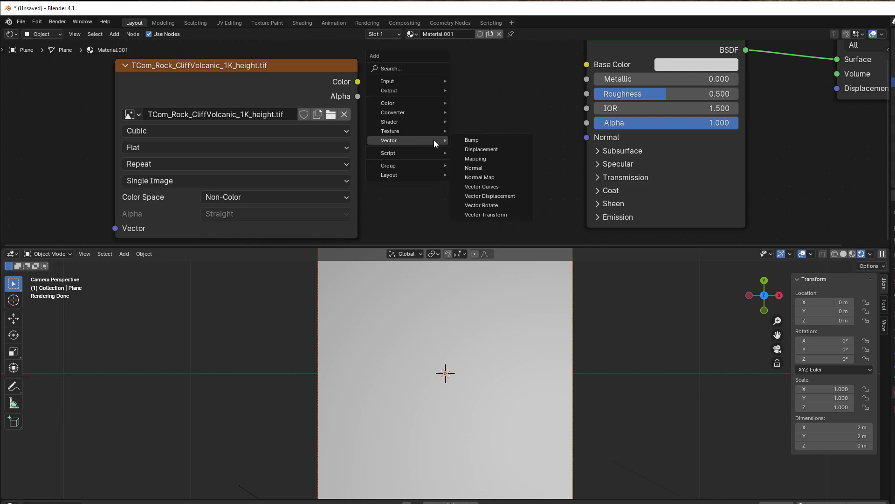
click(479, 139)
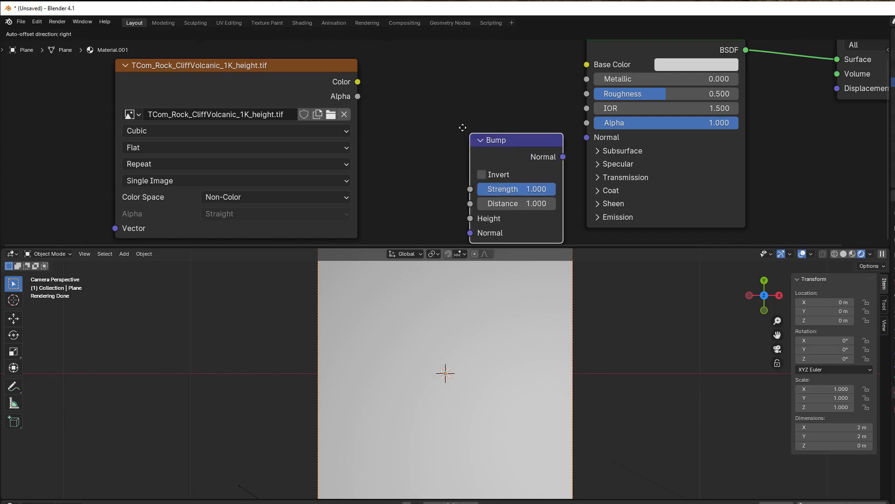
click(441, 104)
- Connect the height image's Color to the Bump Height input and the Bump Normal to the Principled BSDF's Normal
drag(358, 83, 436, 186)
drag(529, 125, 587, 137)
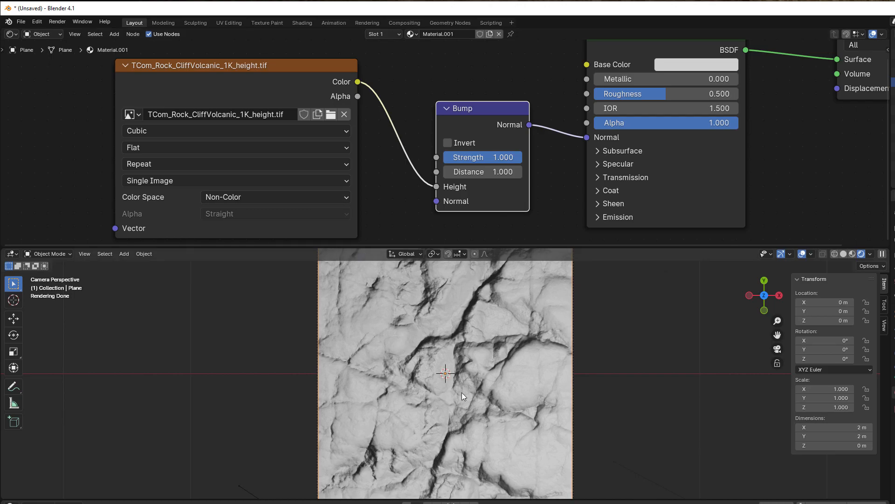
scroll(462, 393, down, 2)
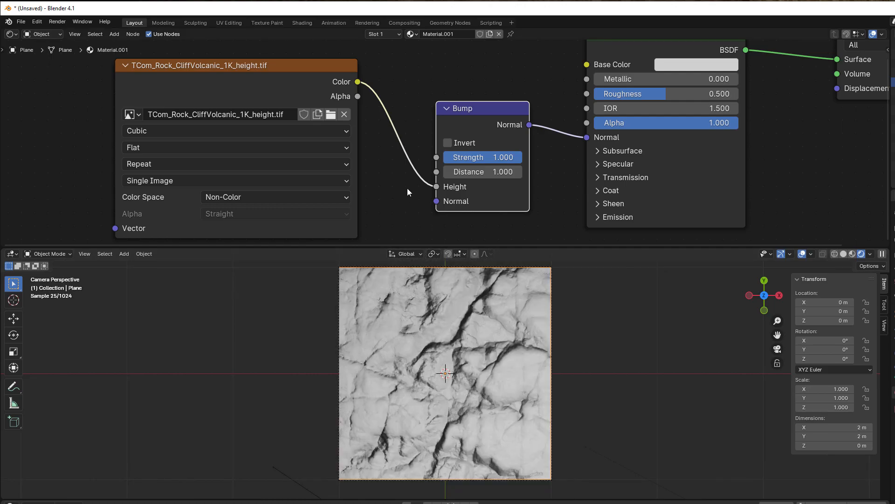
- Preview the height image directly on the Material Output's Surface and reconnect the Principled BSDF
key(Home)
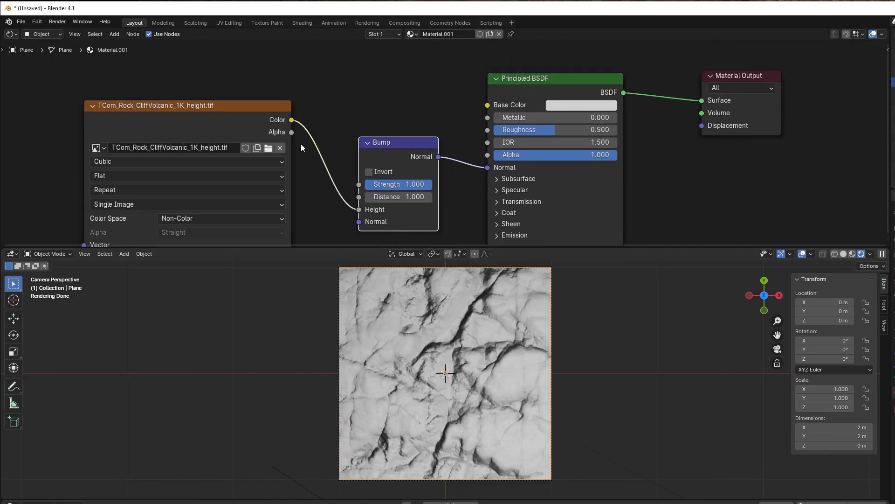
drag(291, 120, 701, 100)
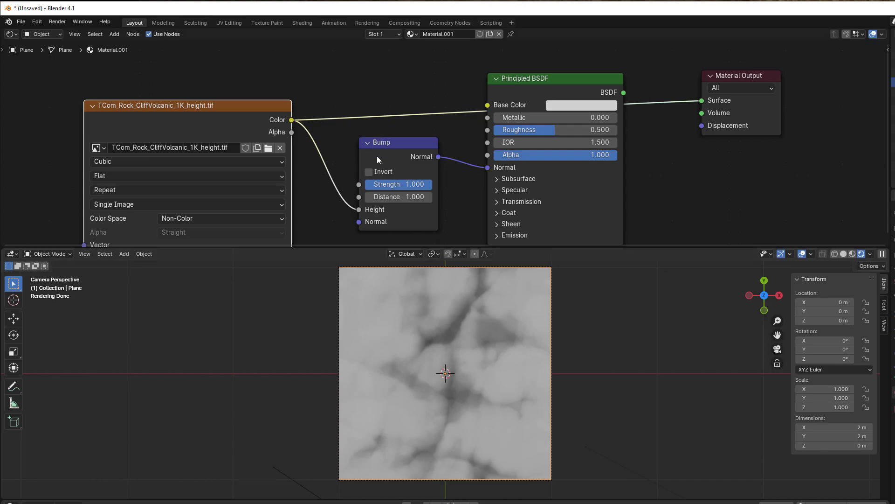
drag(623, 93, 700, 101)
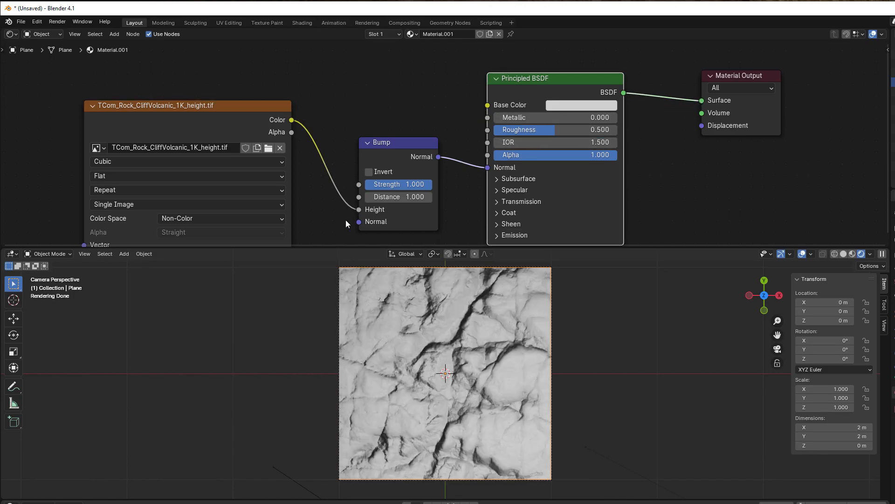
- Select the light above the plane and move it to about X 1.73 m, Y -0.60 m, Z 3.22 m
scroll(345, 220, down, 1)
middle_drag(345, 220, 390, 195)
scroll(391, 195, up, 1)
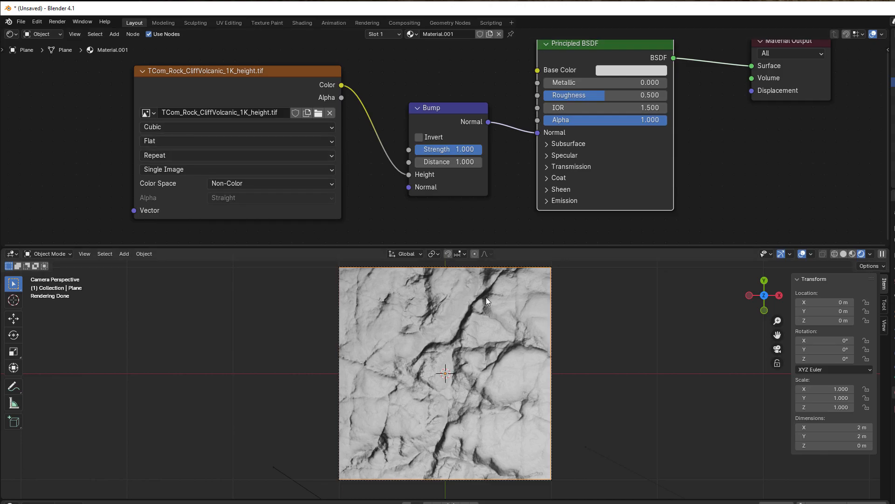
middle_drag(454, 360, 480, 302)
scroll(478, 327, down, 11)
middle_drag(473, 341, 448, 349)
click(496, 276)
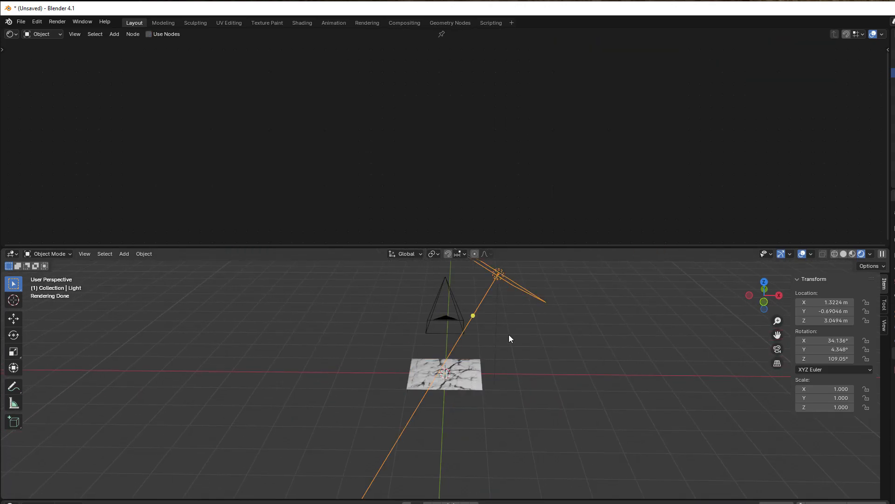
scroll(498, 394, up, 9)
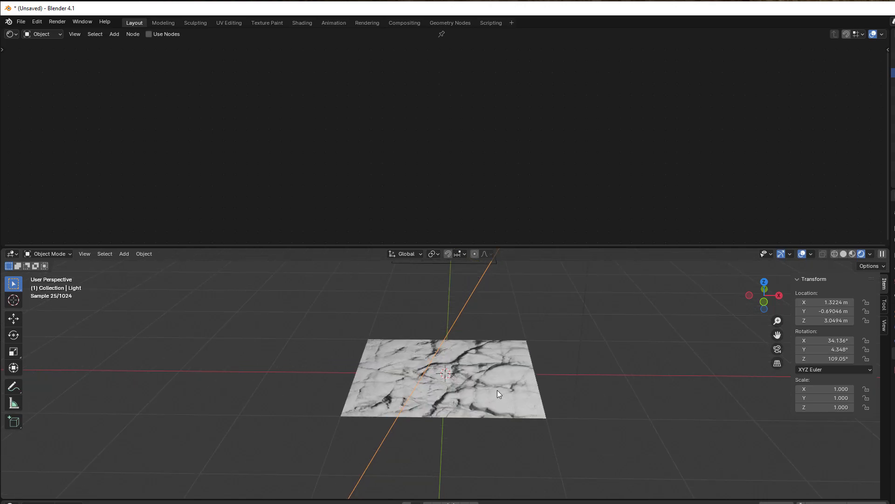
key(g)
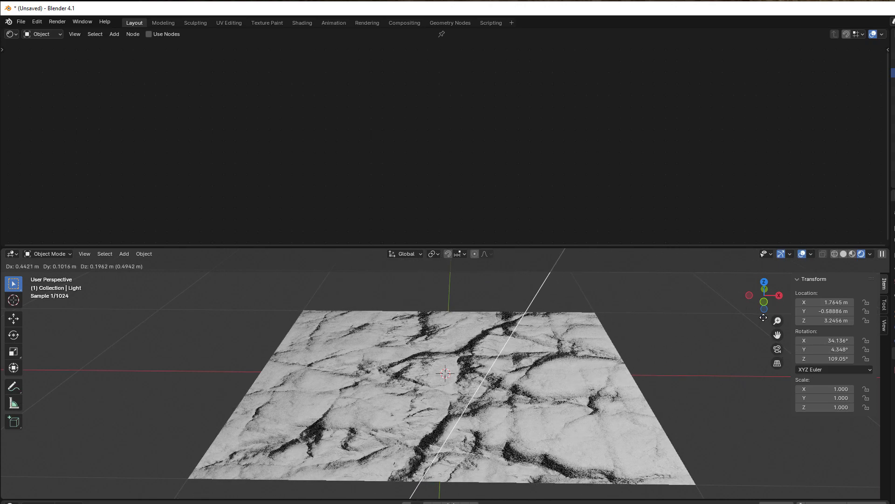
click(564, 349)
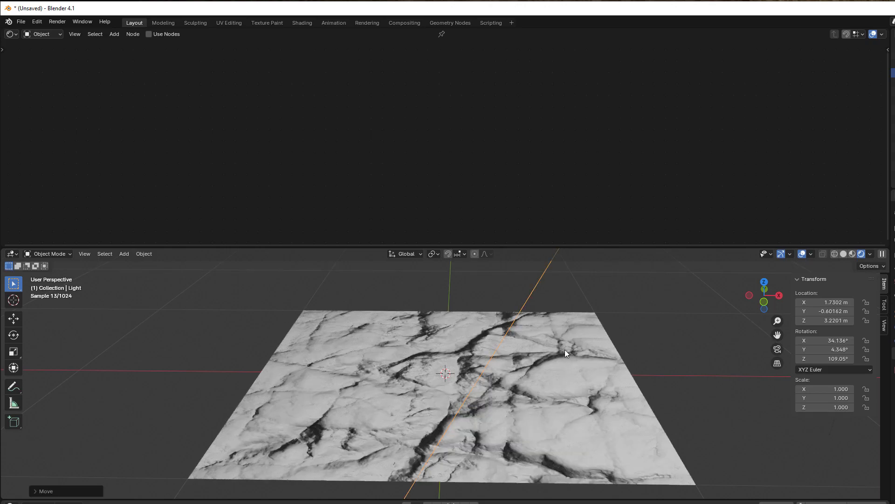
- Select the plane again and return to a close camera view of it
click(544, 385)
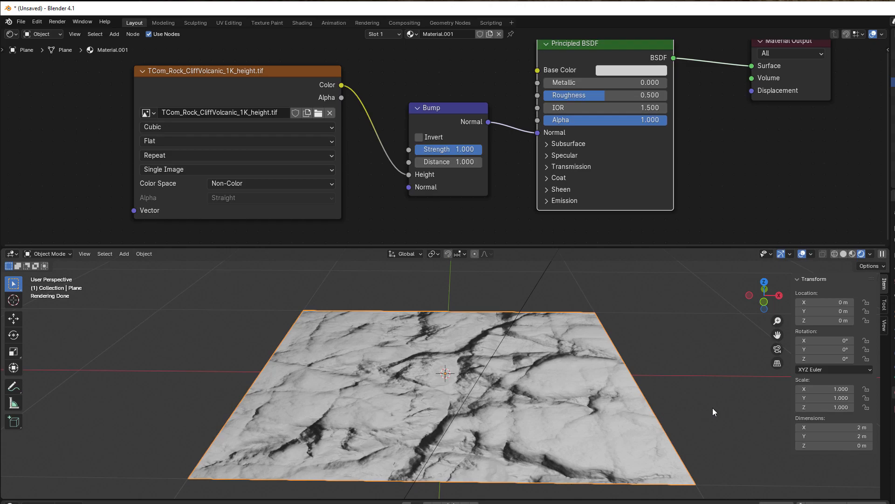
click(776, 349)
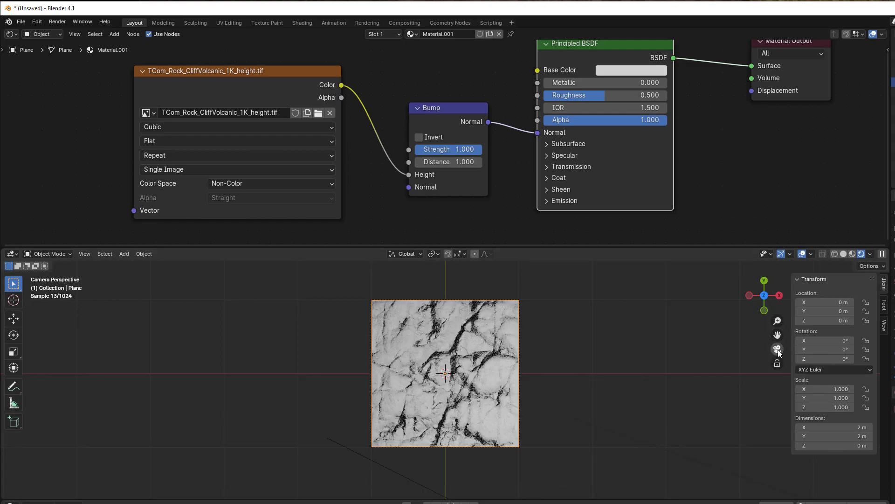
scroll(522, 405, up, 4)
scroll(394, 205, up, 2)
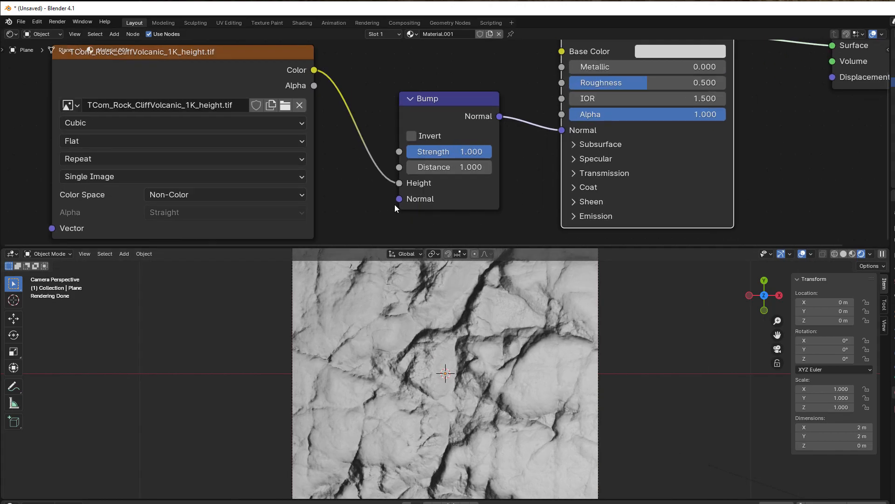
- Test different Bump distances, and settle on a distance of 0.5 with a strength of about 0.767
scroll(394, 205, up, 2)
click(451, 101)
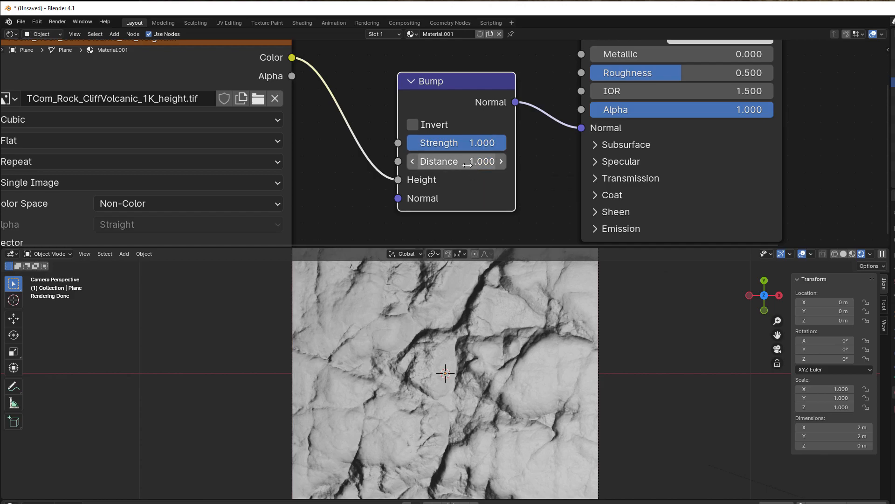
drag(467, 162, 425, 162)
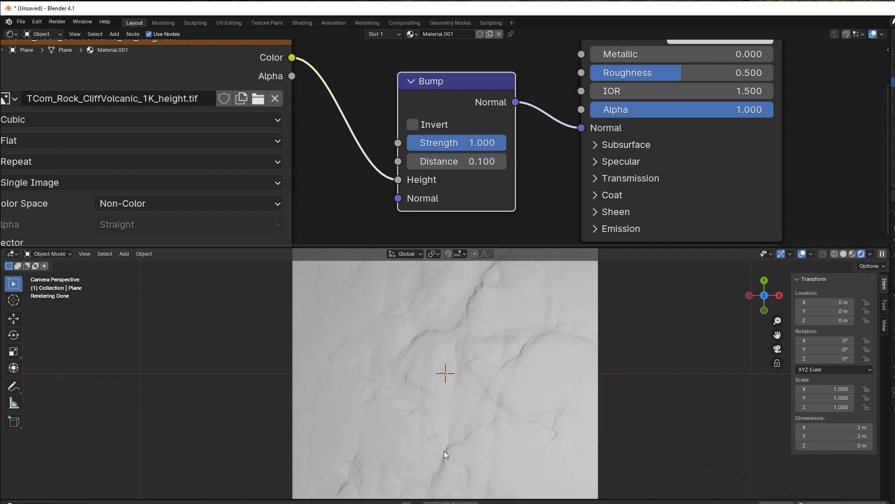
drag(466, 162, 494, 162)
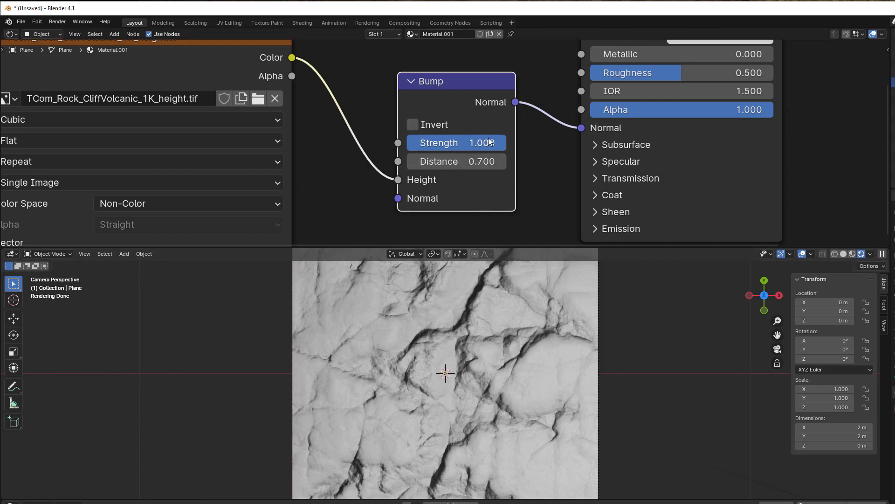
drag(491, 143, 443, 162)
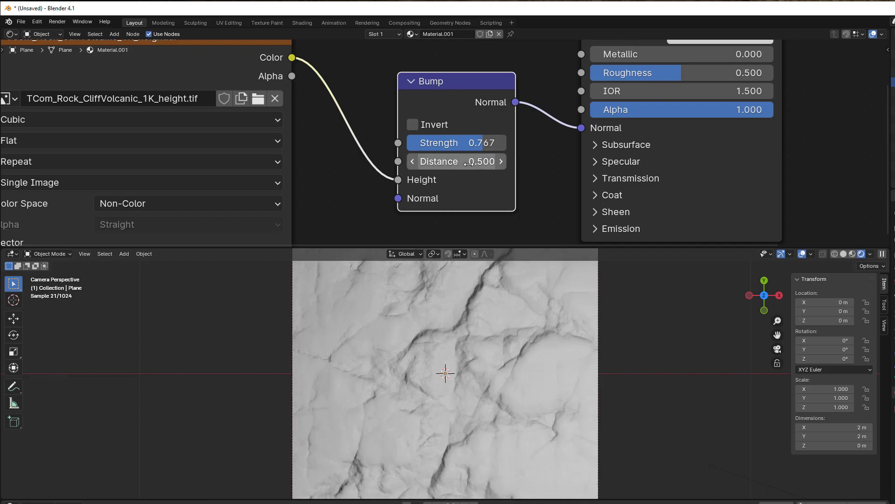
- Disconnect the height image from the Bump node and move its node away to free up space
scroll(357, 200, down, 4)
middle_drag(358, 204, 392, 234)
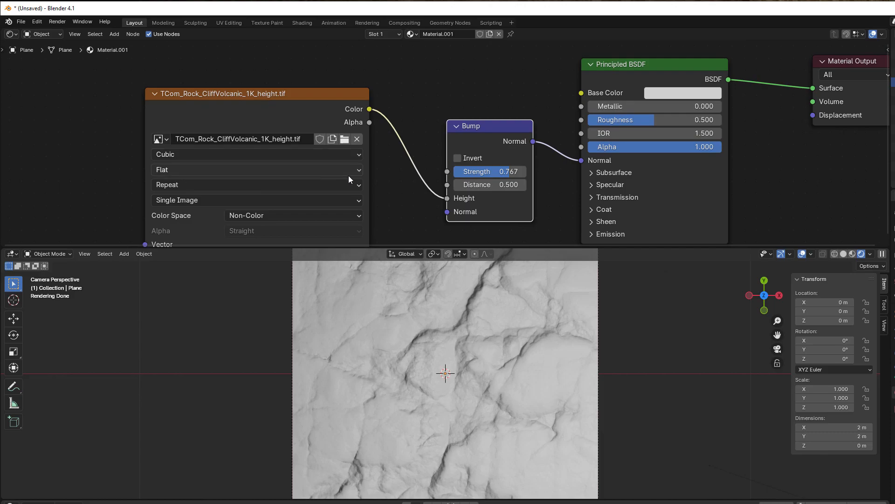
middle_drag(421, 199, 475, 207)
drag(498, 207, 471, 205)
drag(396, 128, 168, 117)
middle_drag(320, 161, 286, 158)
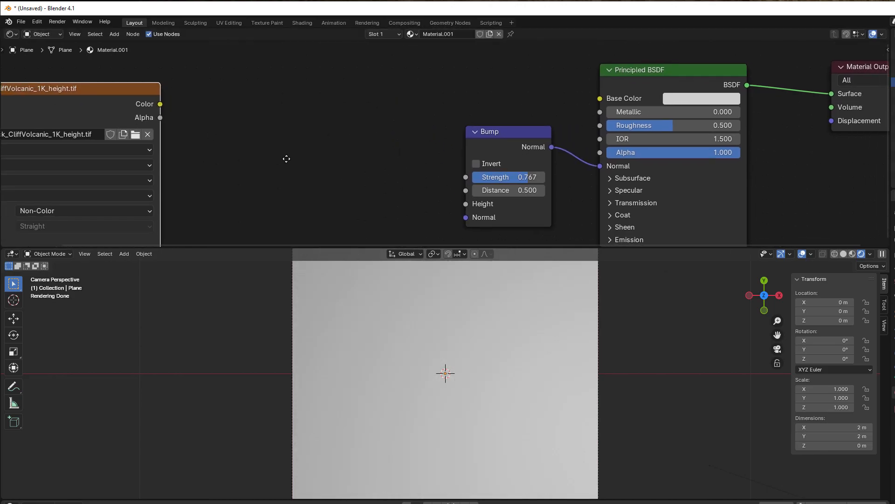
- Add a Magic Texture node and connect its Fac output to the Principled BSDF's Base Color
scroll(290, 163, up, 1)
key(shift+a)
mouse_move(290, 154)
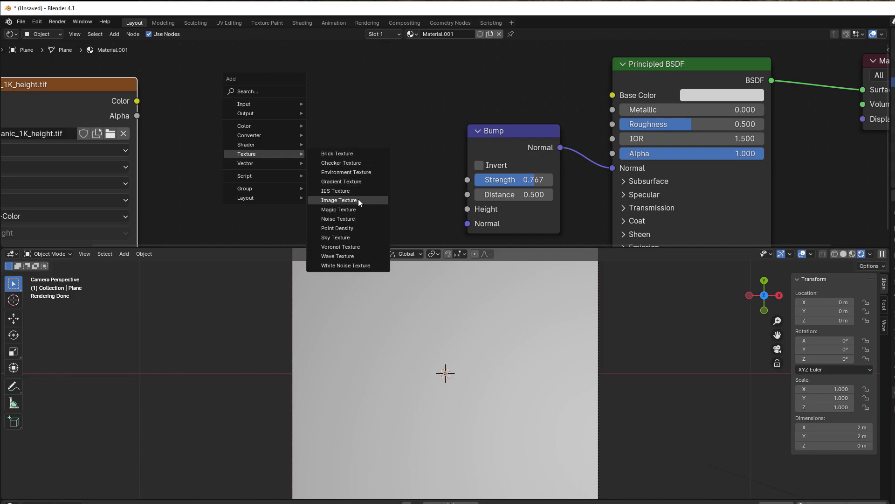
click(339, 209)
drag(394, 107, 612, 95)
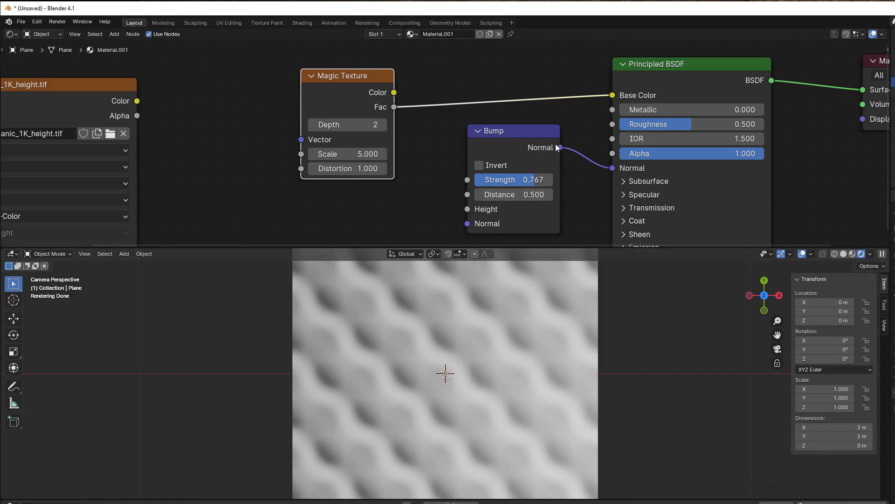
- Reroute the Magic Texture's Fac link to the Bump Height input and raise the Bump strength to about 0.808
drag(603, 98, 468, 208)
scroll(420, 404, up, 2)
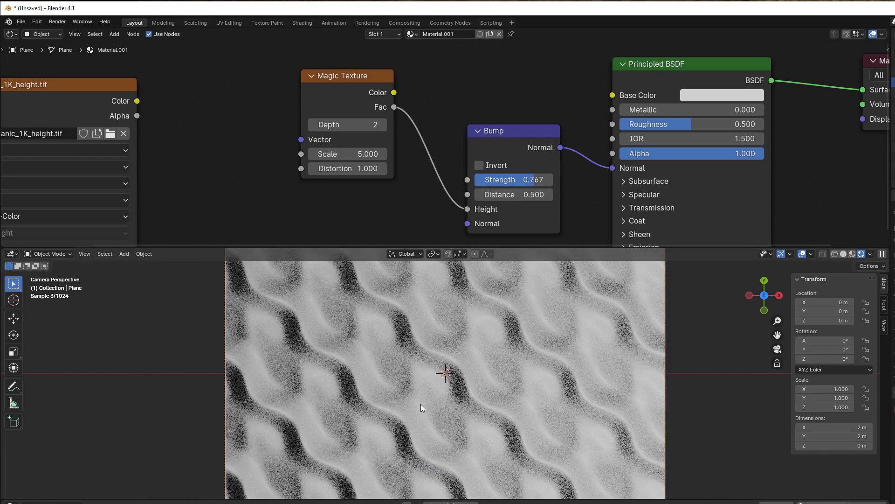
drag(524, 180, 536, 183)
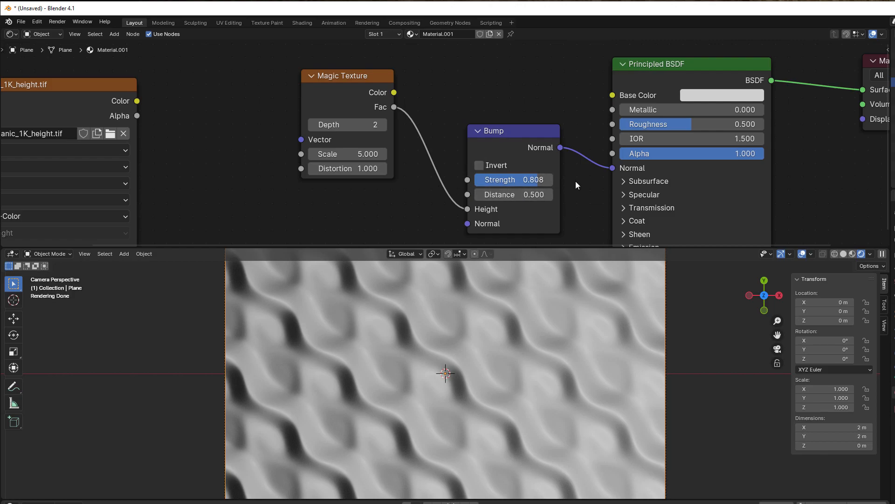
- Connect the Magic Texture's Fac to Base Color as well, keeping its link to the Bump Height
scroll(575, 185, down, 1)
drag(401, 113, 589, 101)
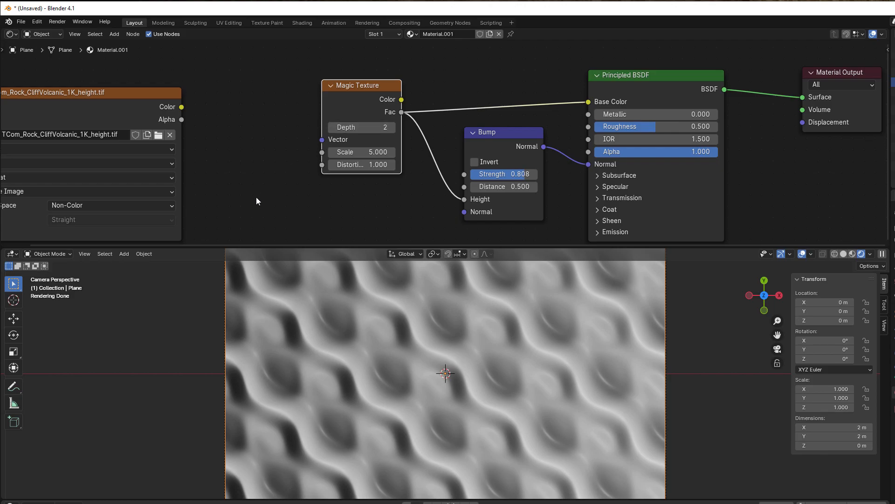
scroll(242, 205, down, 1)
middle_drag(249, 204, 345, 200)
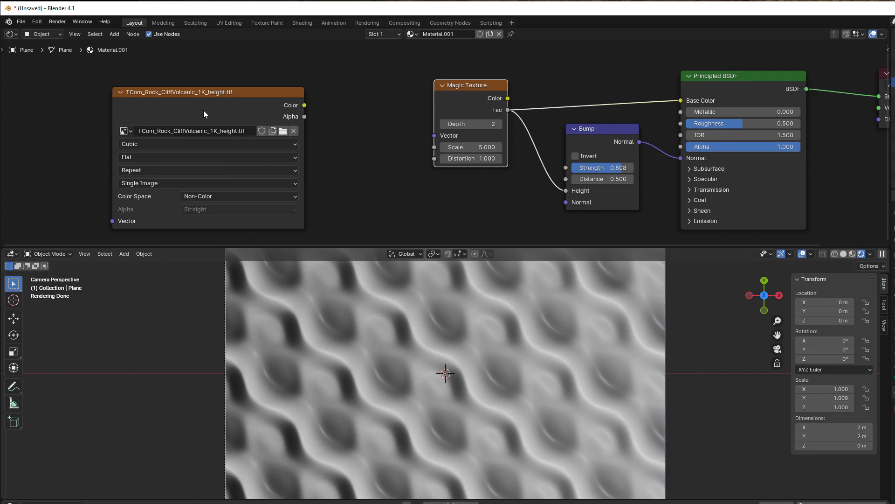
- Preview the Magic Texture's Fac directly on the Material Output's Surface and reconnect the Principled BSDF
scroll(412, 189, up, 2)
middle_drag(412, 188, 358, 187)
scroll(382, 194, up, 1)
middle_drag(458, 188, 316, 204)
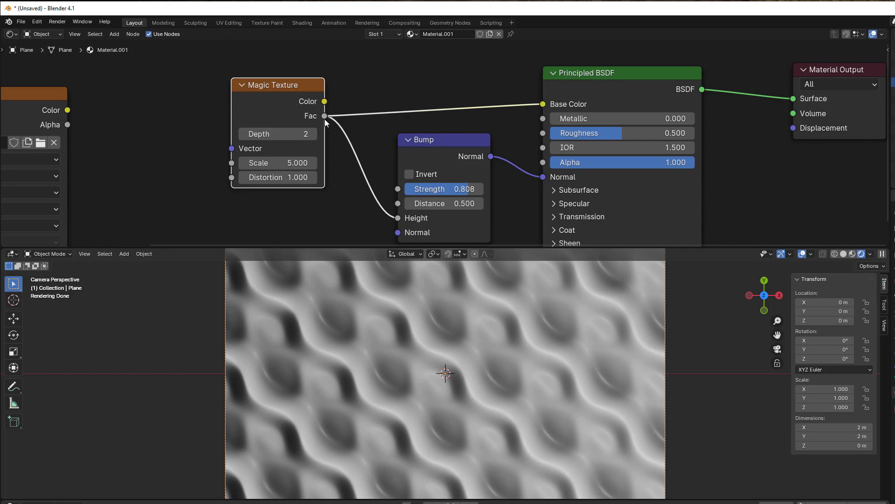
drag(325, 116, 793, 99)
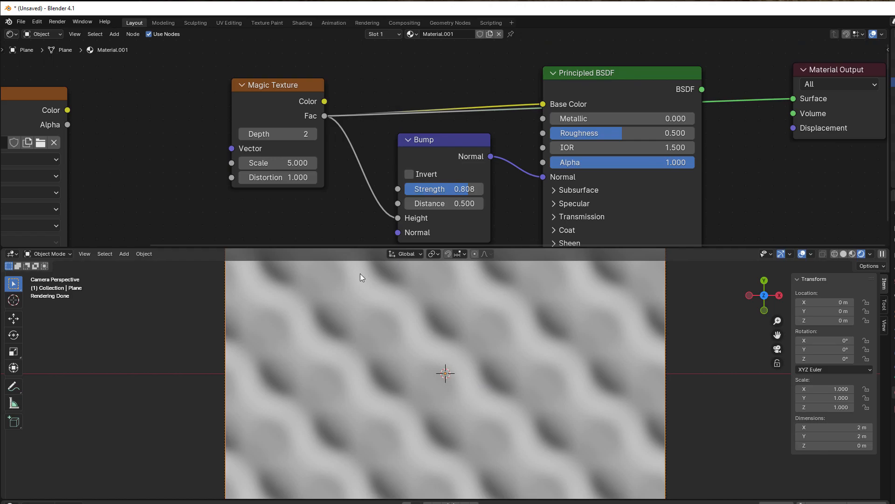
drag(744, 104, 793, 98)
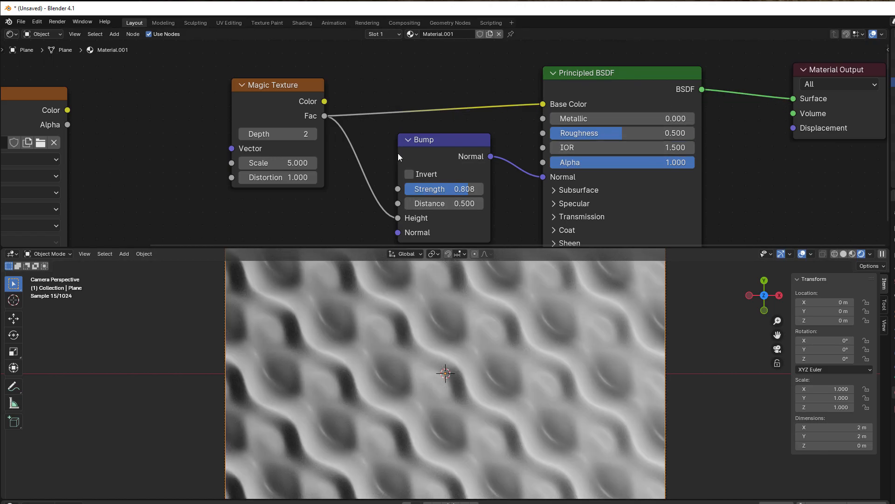
- Insert a Math node set to Smooth Minimum between the Magic Texture's Fac and the Bump Height
drag(261, 116, 175, 108)
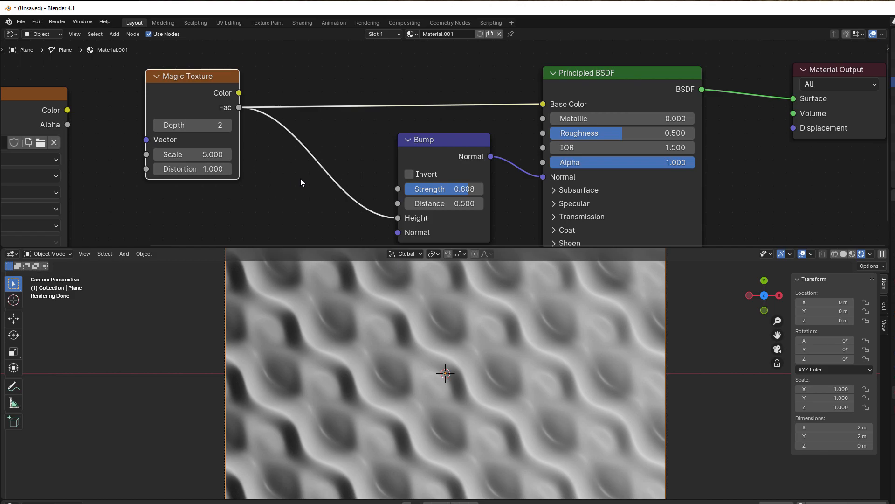
middle_drag(294, 182, 342, 165)
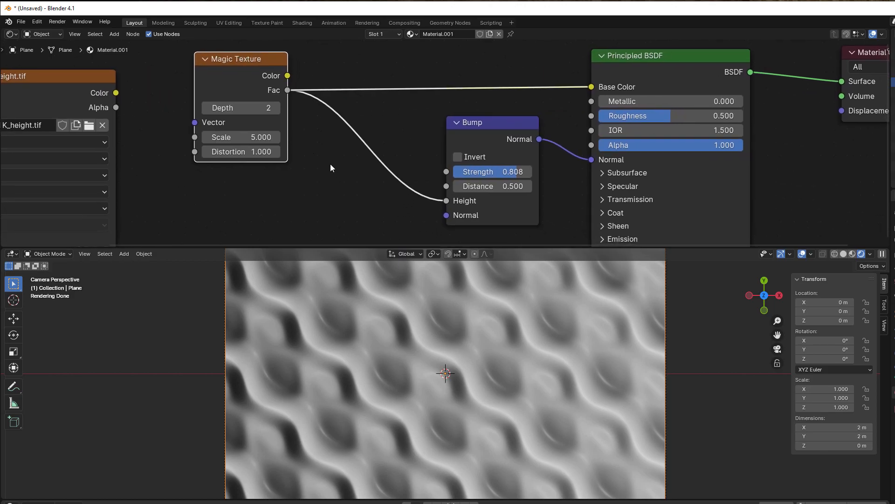
key(shift+a)
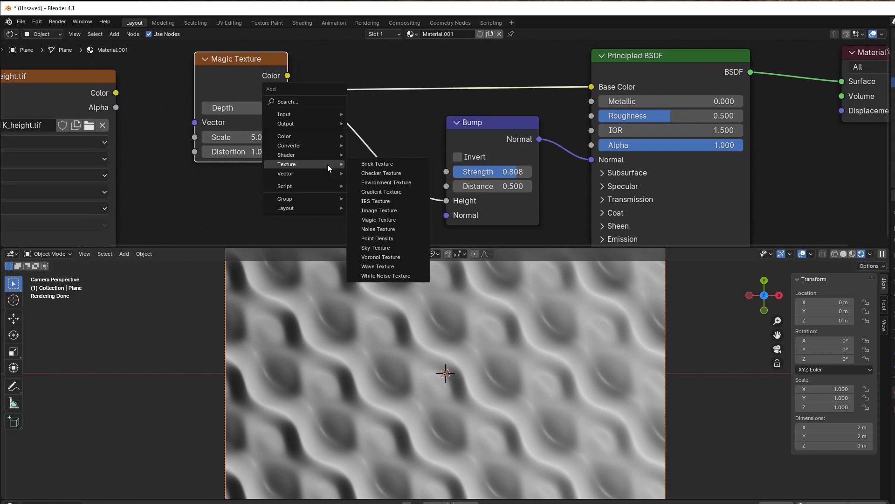
mouse_move(302, 146)
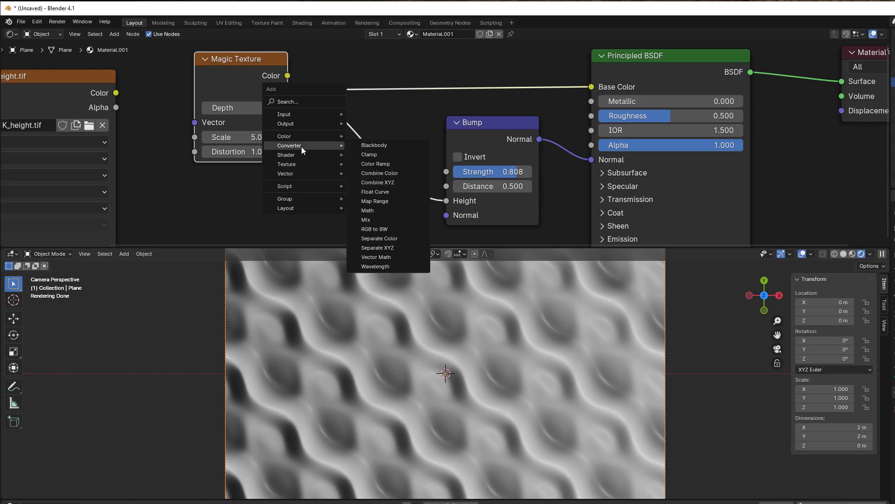
click(367, 210)
click(362, 161)
click(376, 148)
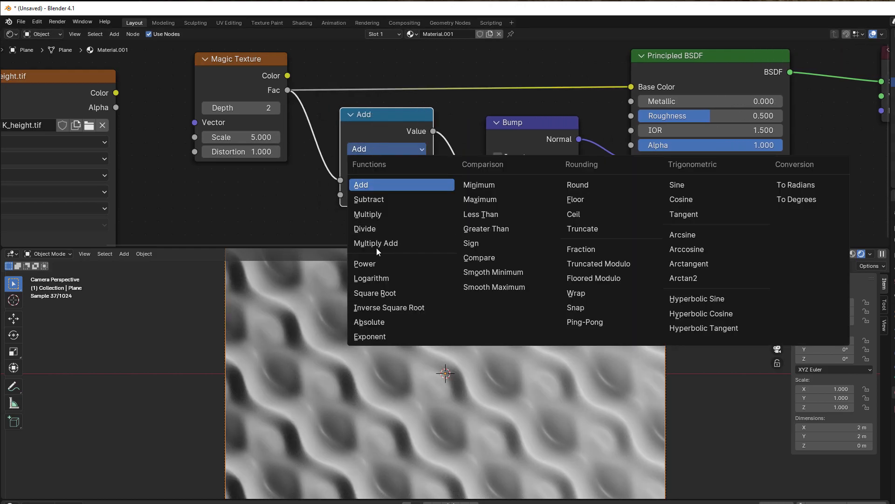
click(491, 272)
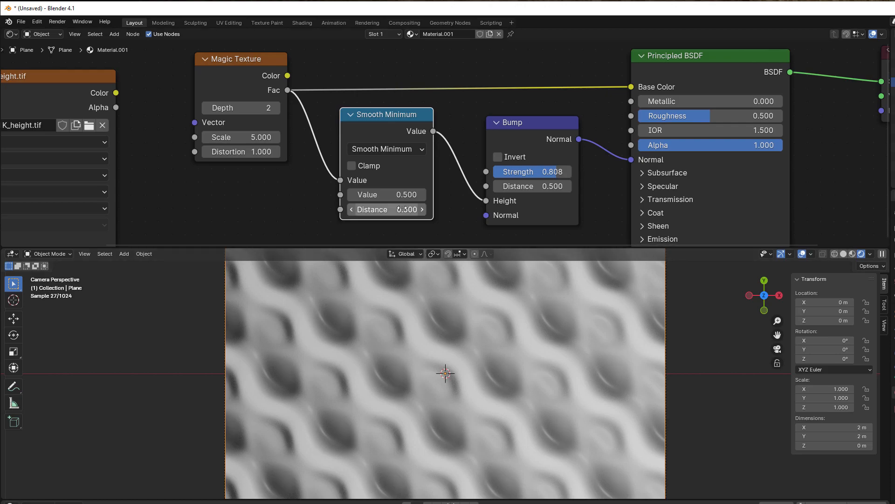
- Set the Smooth Minimum node's distance to 1.3 and its value to 0.7
drag(384, 209, 428, 209)
mouse_move(376, 195)
mouse_down()
mouse_move(410, 194)
mouse_move(377, 194)
mouse_move(399, 194)
mouse_move(388, 195)
mouse_up()
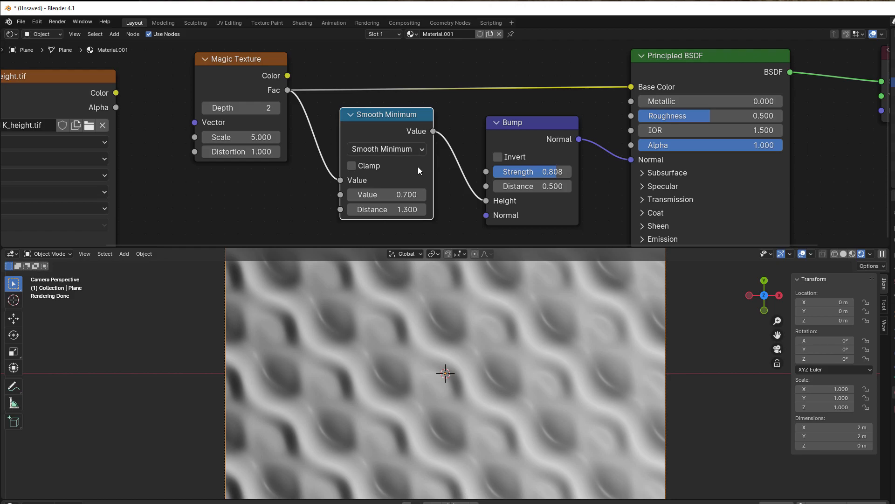
scroll(449, 331, down, 2)
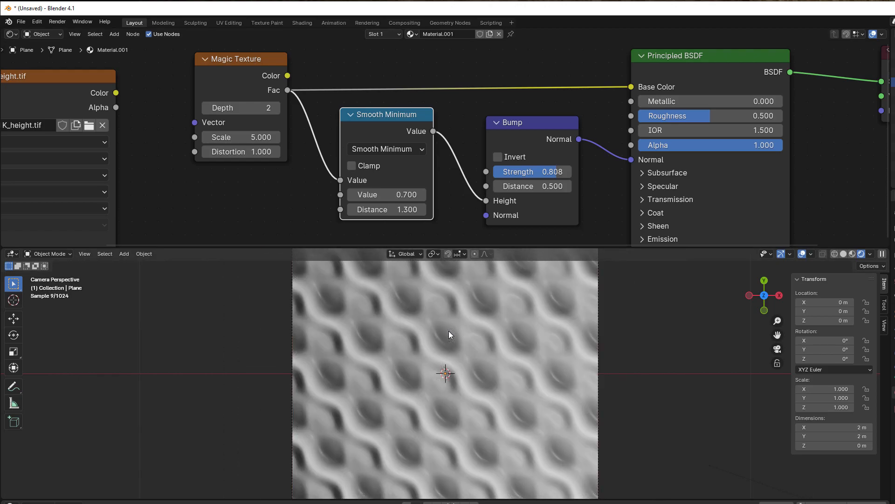